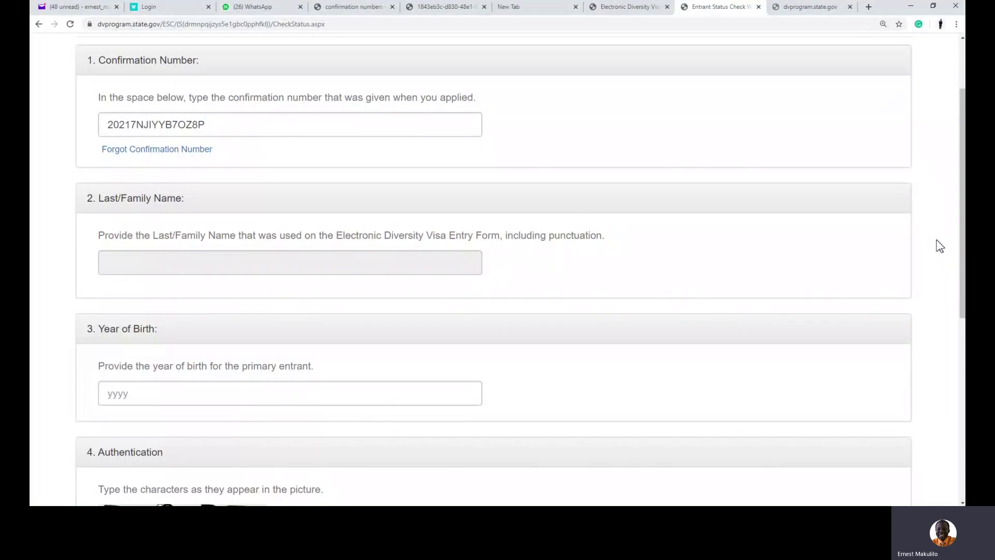
scroll(936, 243, "up", 1)
scroll(937, 244, "up", 1)
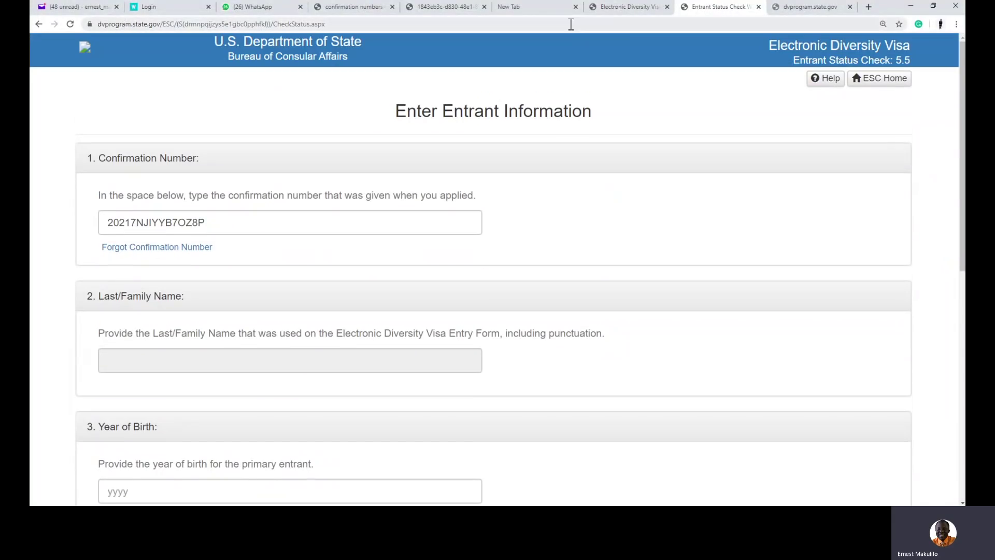
- Review the DV-2021 Thank You page, highlighting the June 6, 2020 noon (EDT) start
left_click(639, 13)
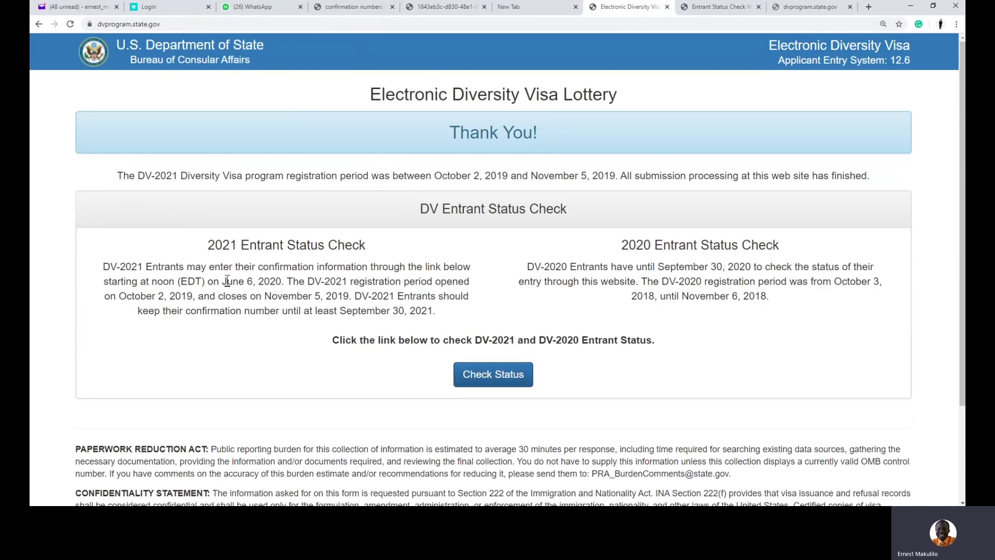
left_click_drag(224, 281, 289, 283)
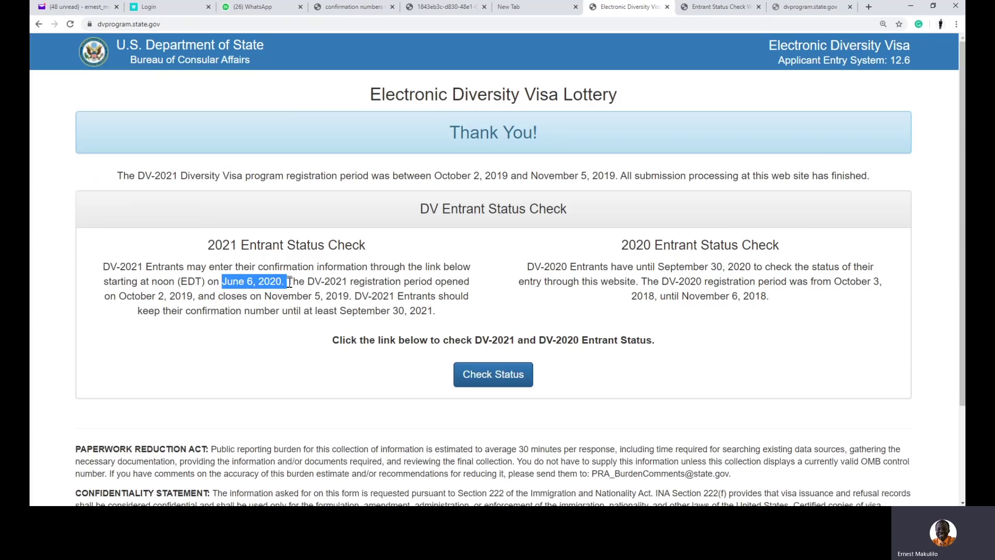
left_click_drag(157, 281, 205, 281)
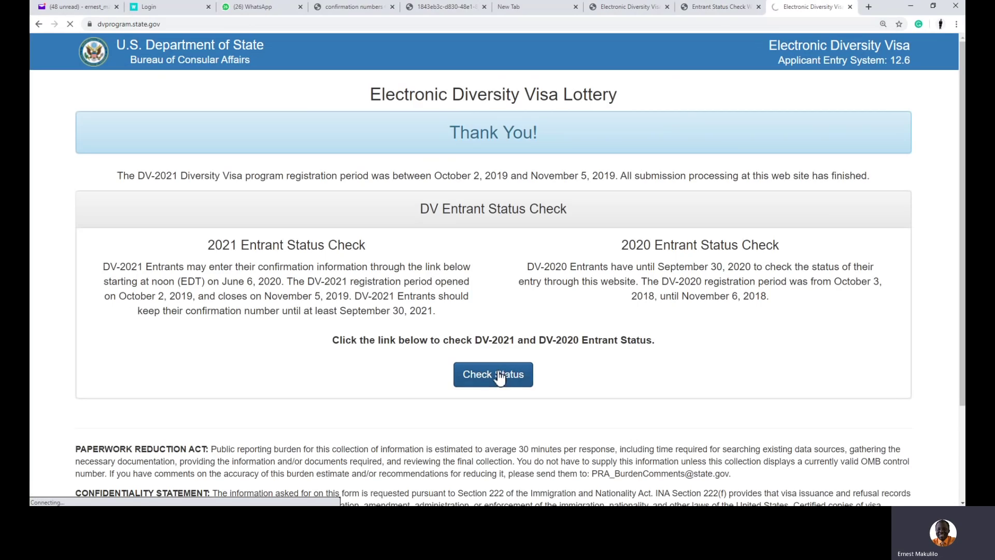
- Back on the entrant form, focus the confirmation number and unavailable last name fields
left_click(732, 11)
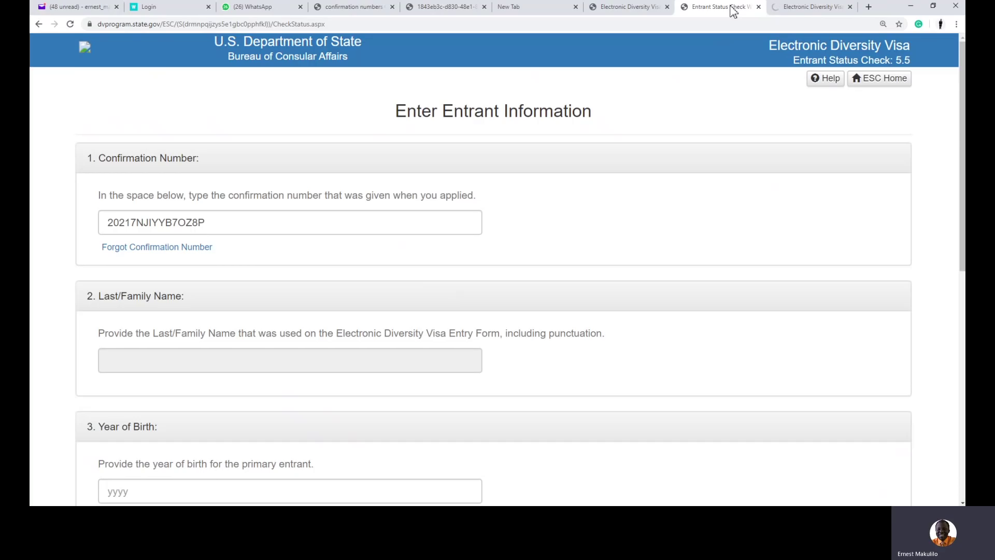
left_click(210, 221)
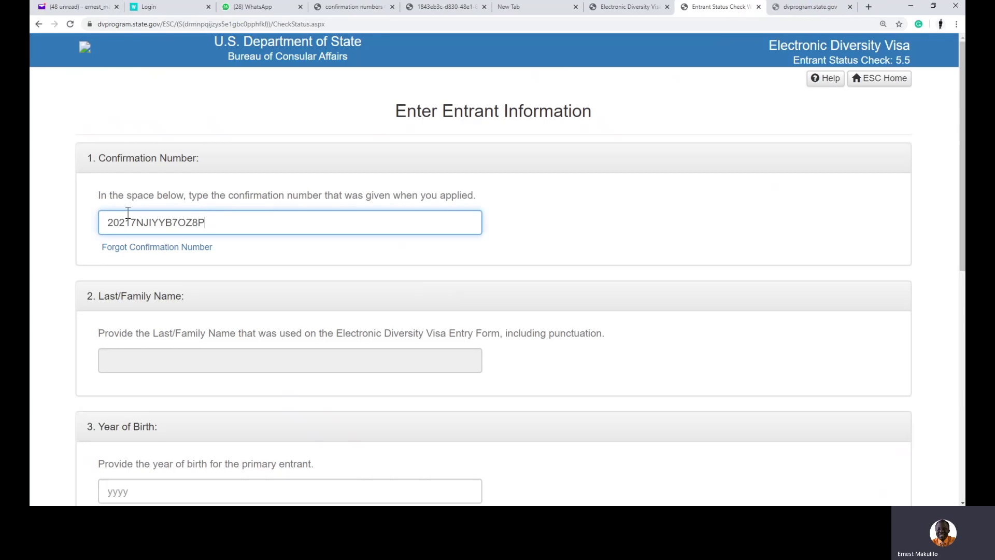
left_click(151, 361)
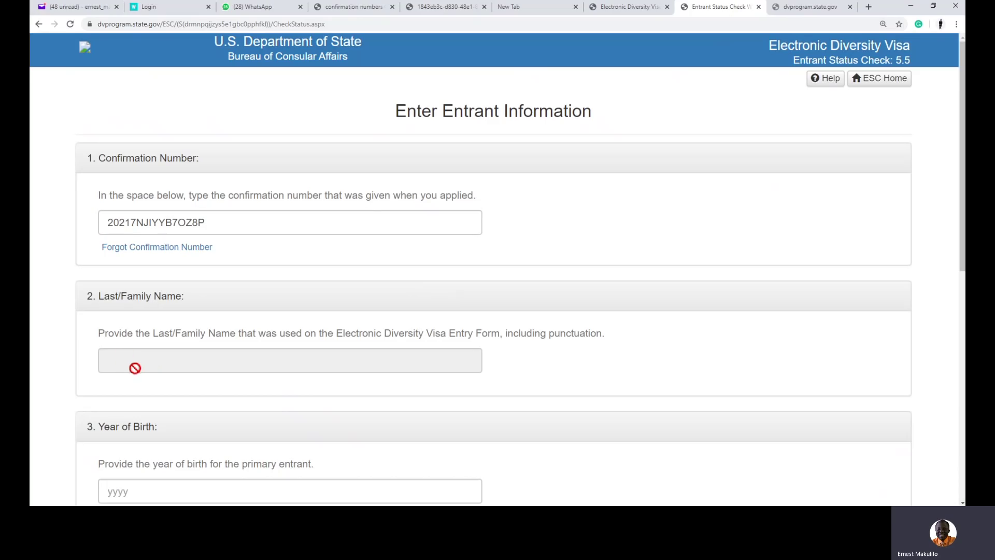
left_click(235, 223)
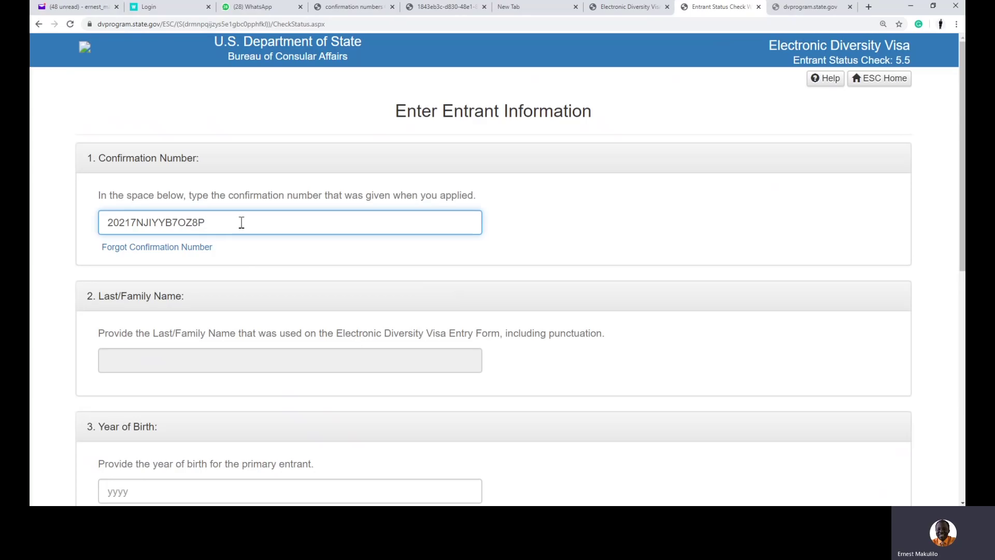
left_click(149, 362)
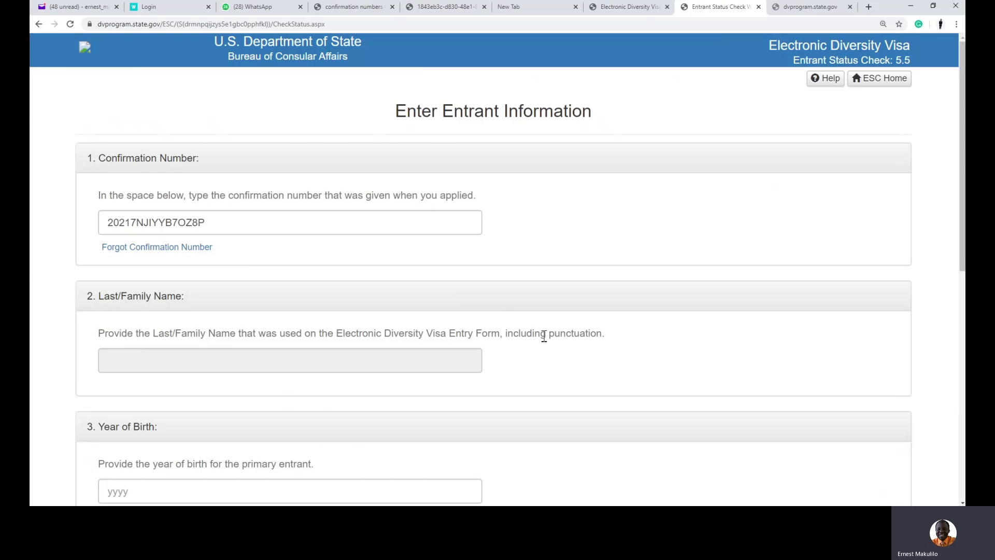
scroll(560, 336, "down", 1)
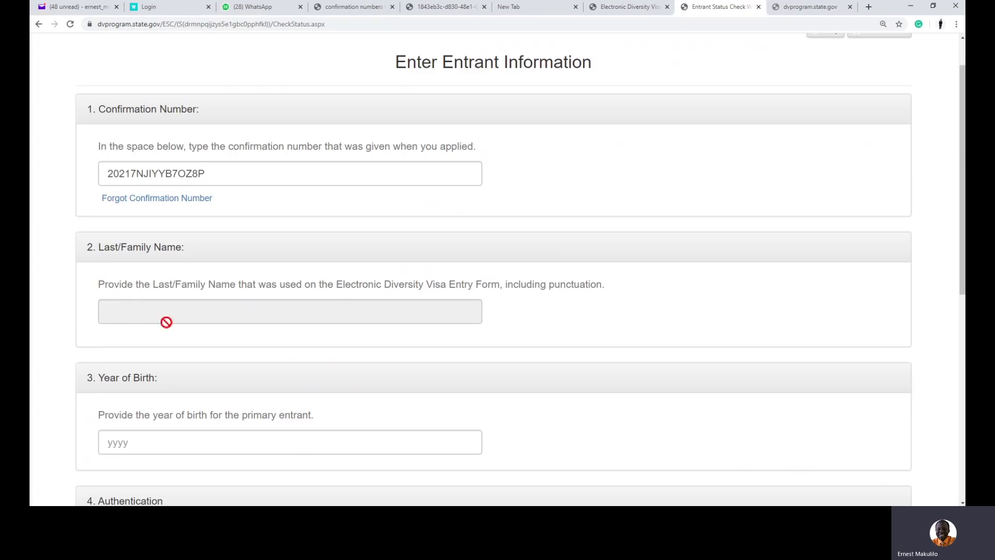
scroll(167, 322, "down", 3)
- Bring up and dismiss the suggested birth years on the form
left_click(133, 302)
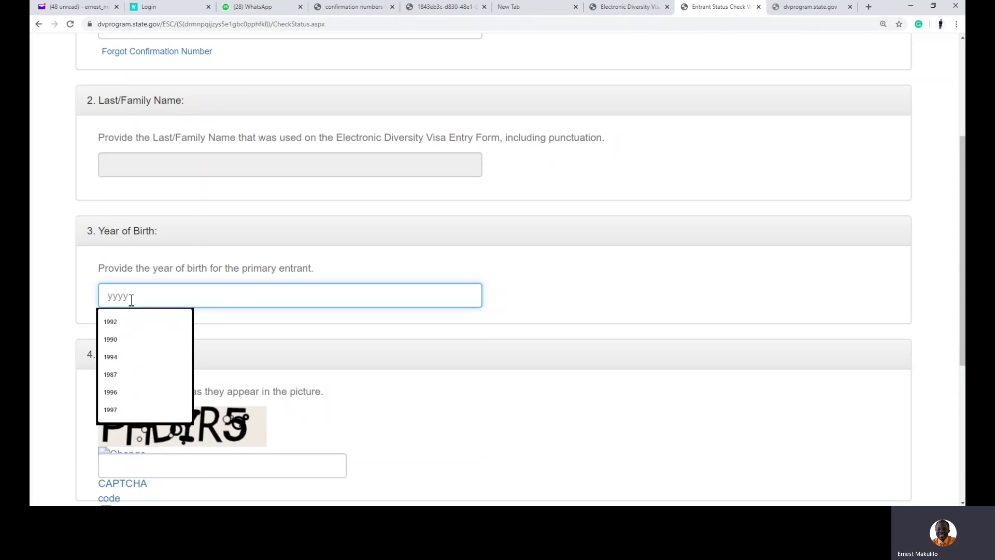
left_click(944, 350)
scroll(946, 350, "down", 1)
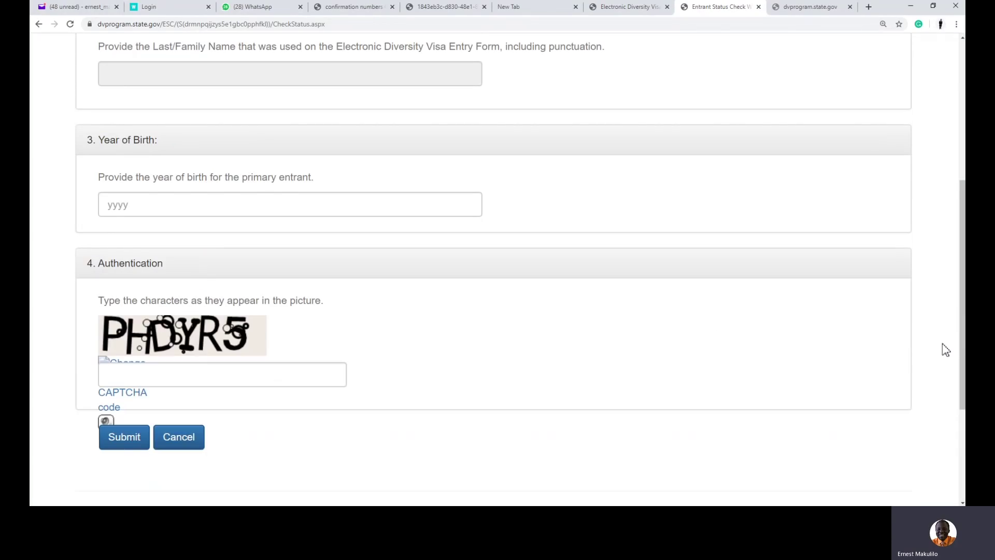
scroll(946, 351, "up", 2)
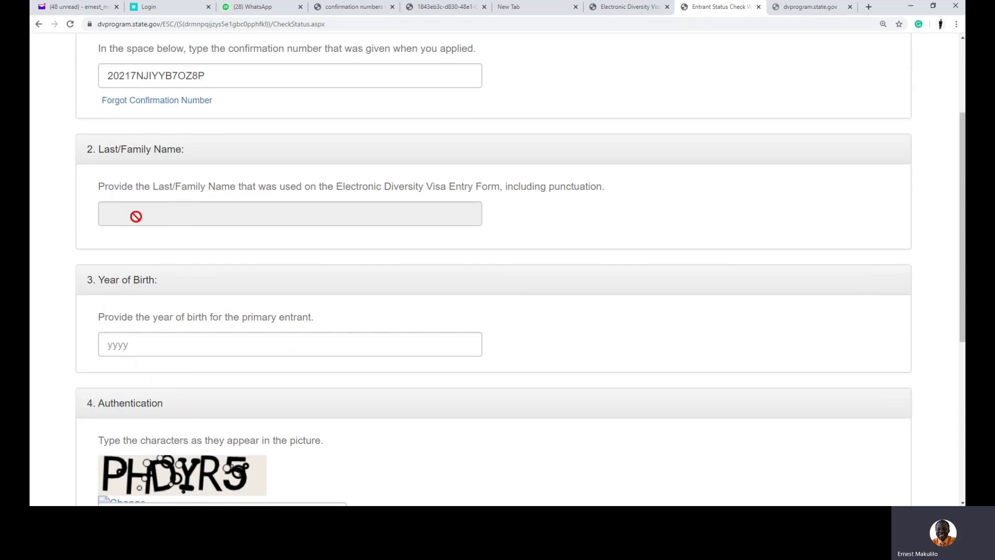
scroll(931, 264, "up", 2)
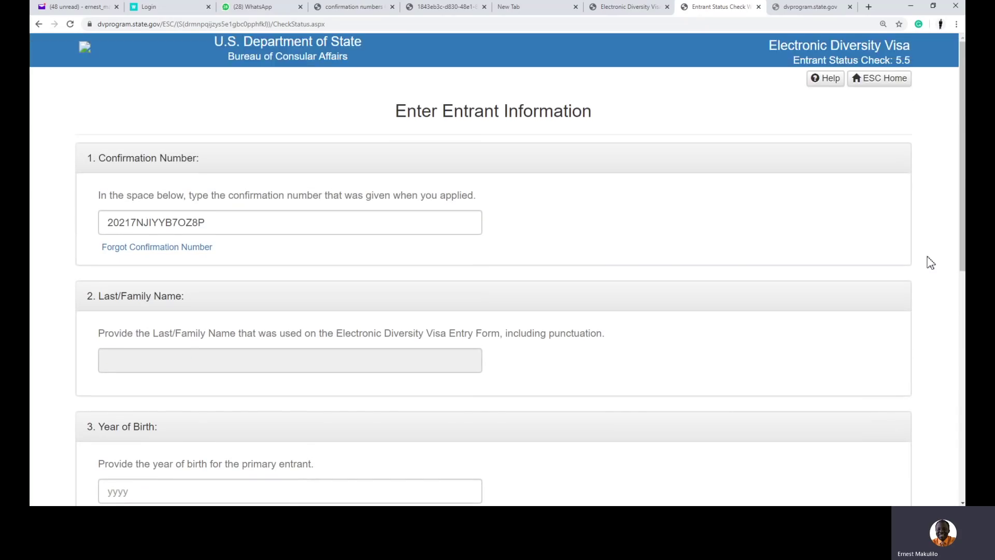
- Retry the timed-out dvprogram.state.gov page and proceed into its status check form
left_click(816, 7)
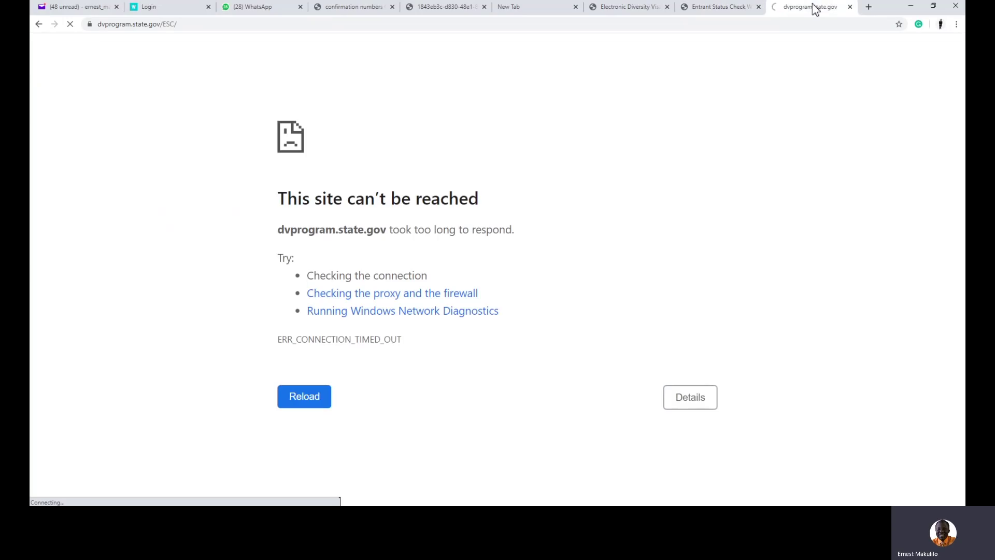
left_click(310, 399)
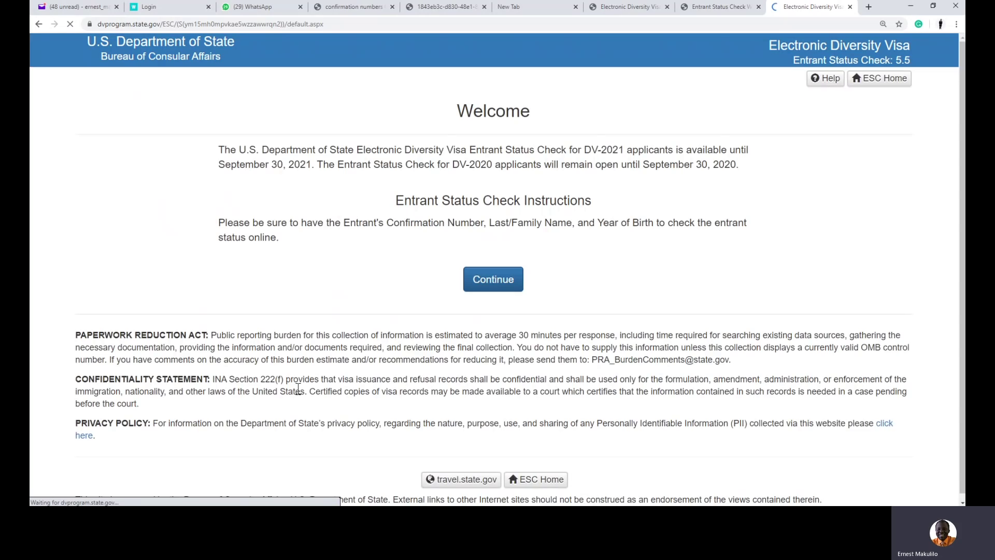
left_click(512, 287)
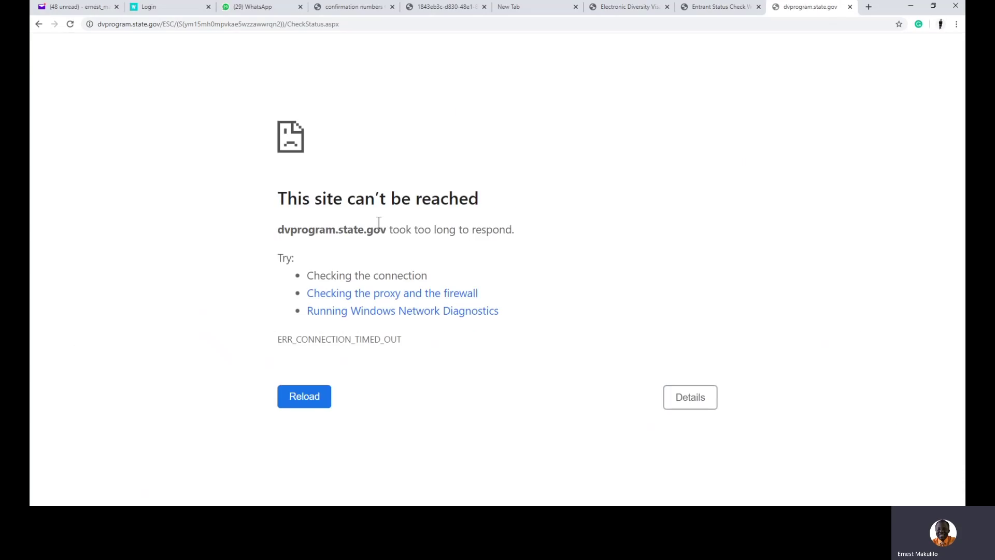
- Check both status-check pages, then bring up the saved DV-2021 submission confirmation
left_click(716, 13)
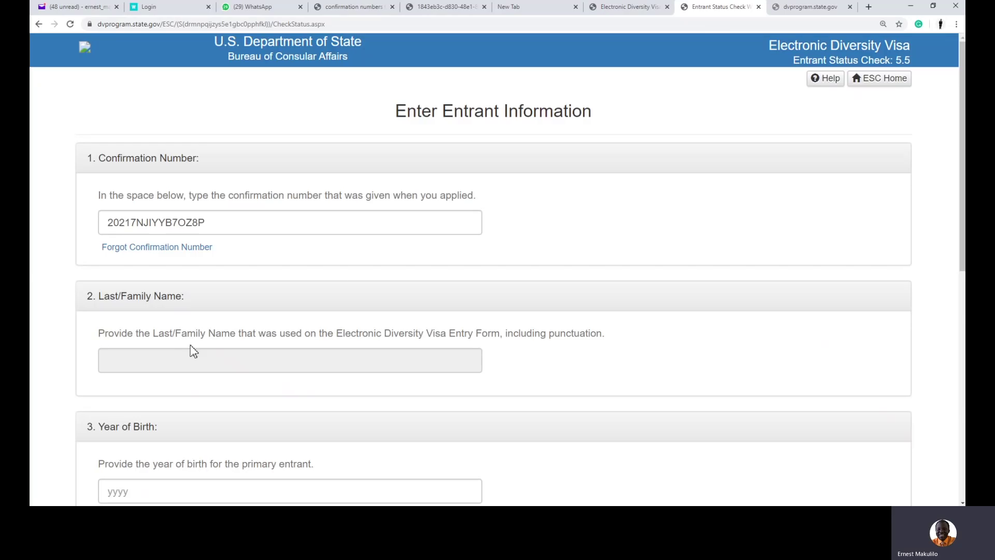
left_click(813, 9)
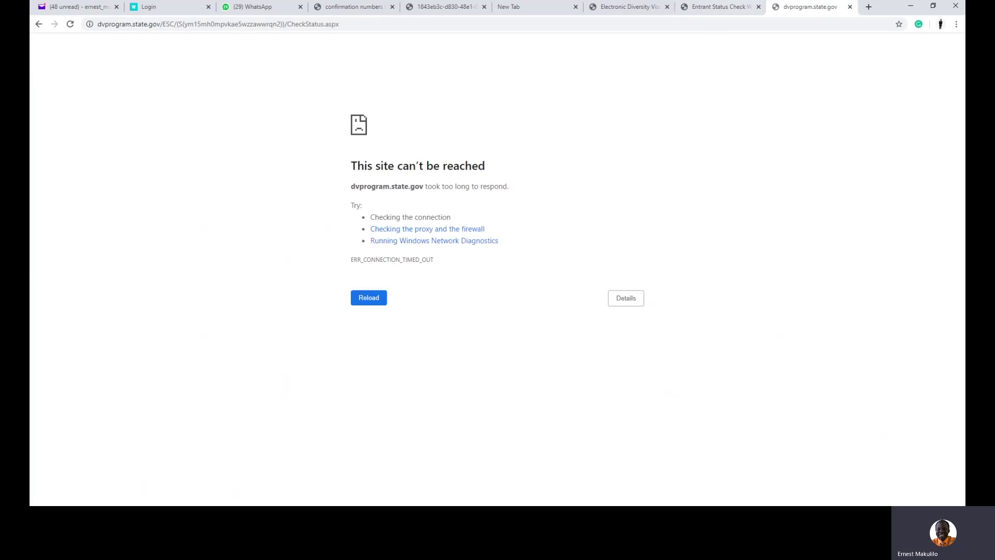
left_click(438, 7)
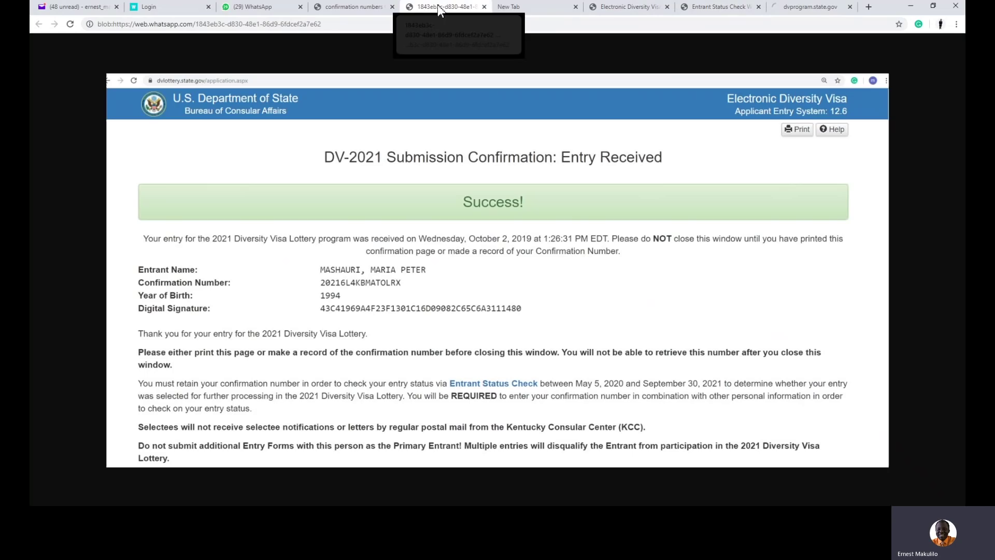
- View the confirmation numbers PDF zoomed in twice
left_click(330, 8)
left_click(314, 233)
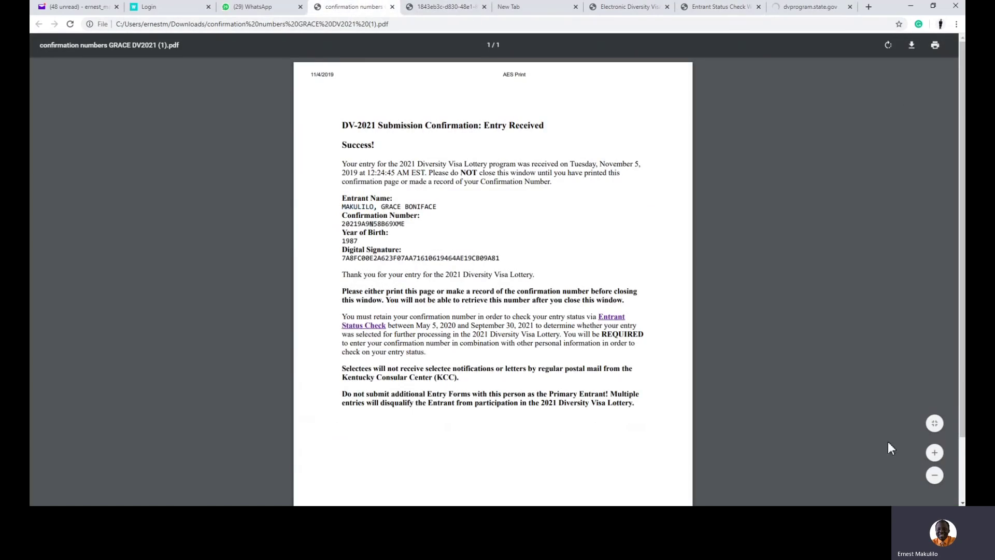
left_click(935, 454)
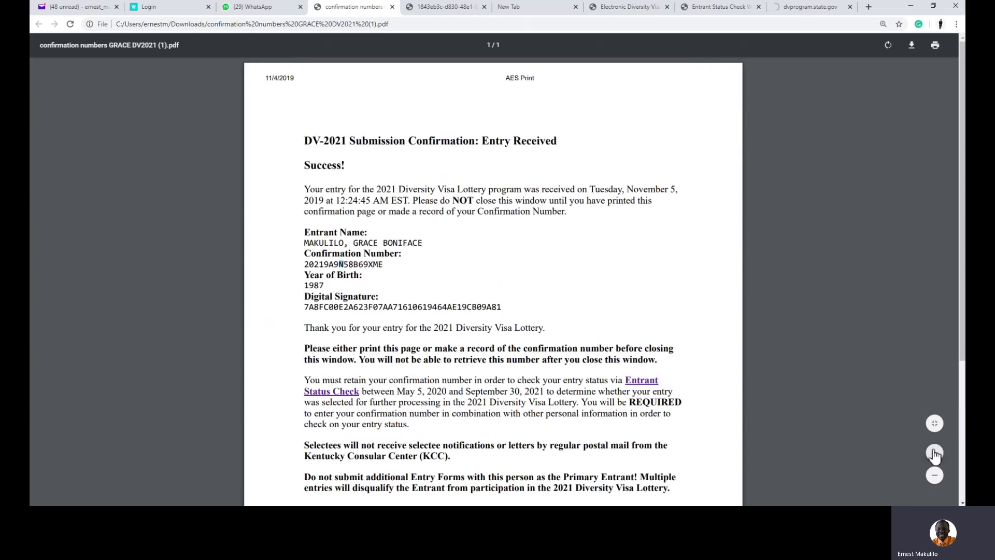
left_click(935, 454)
left_click(935, 454)
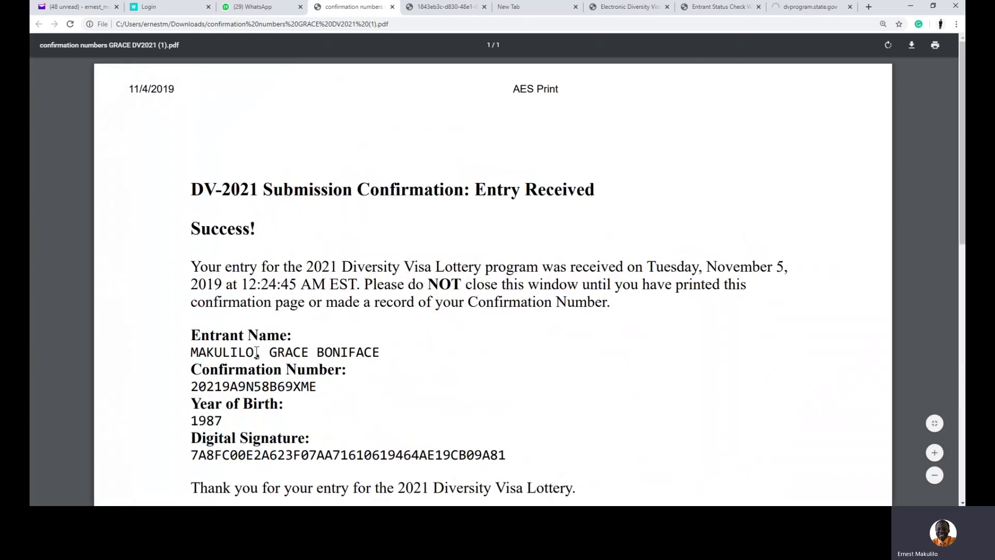
- Select the entrant's surname and confirmation number in the PDF, then check the form
left_click_drag(255, 353, 190, 353)
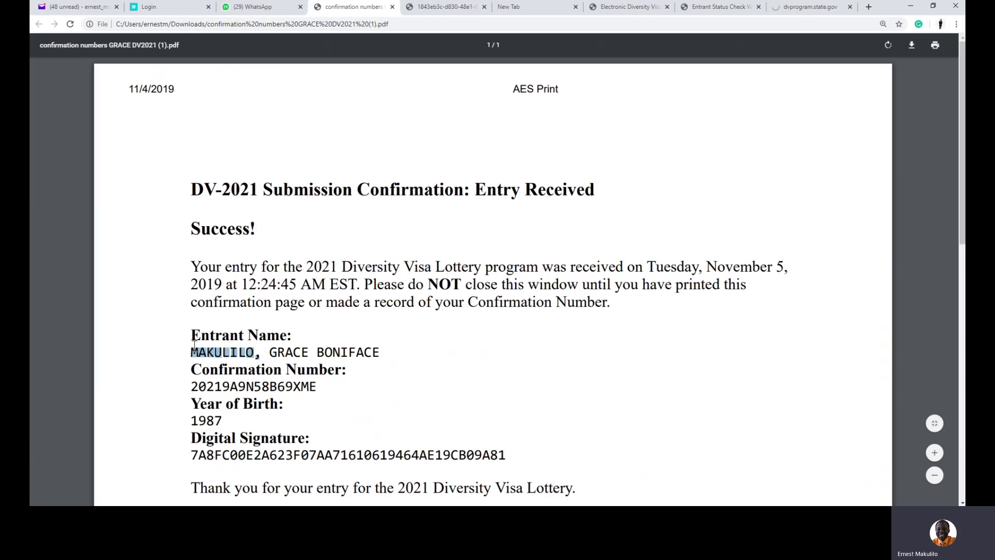
left_click(257, 354)
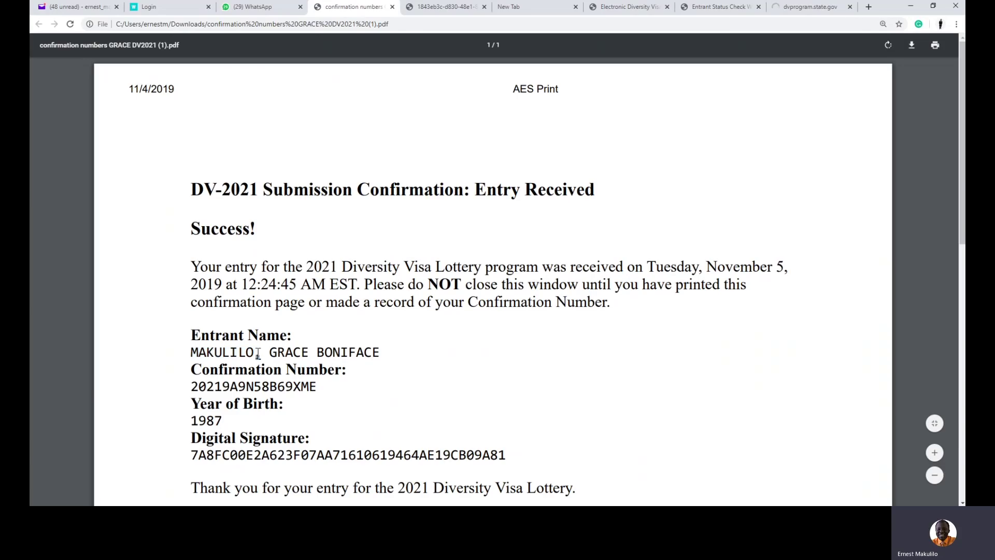
left_click_drag(253, 354, 186, 352)
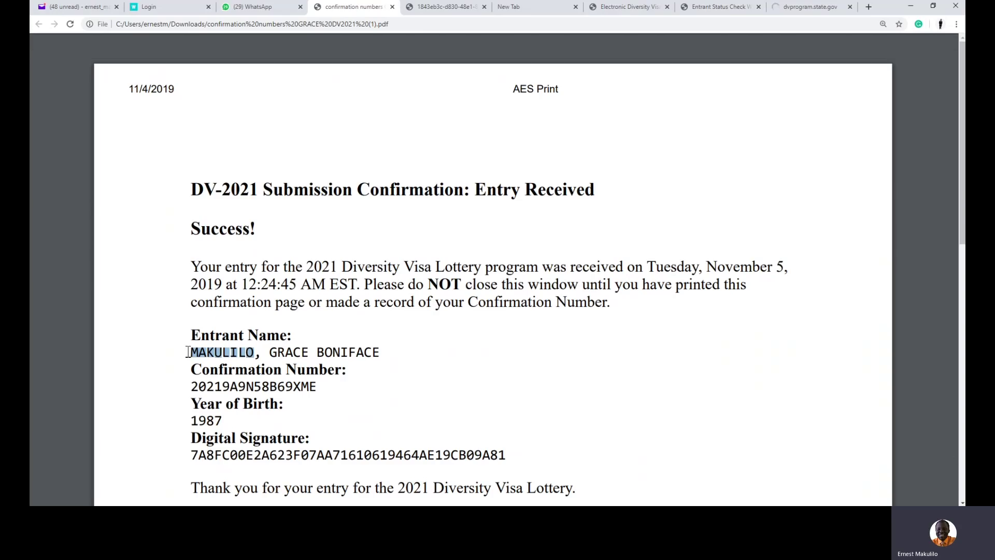
left_click_drag(191, 386, 340, 399)
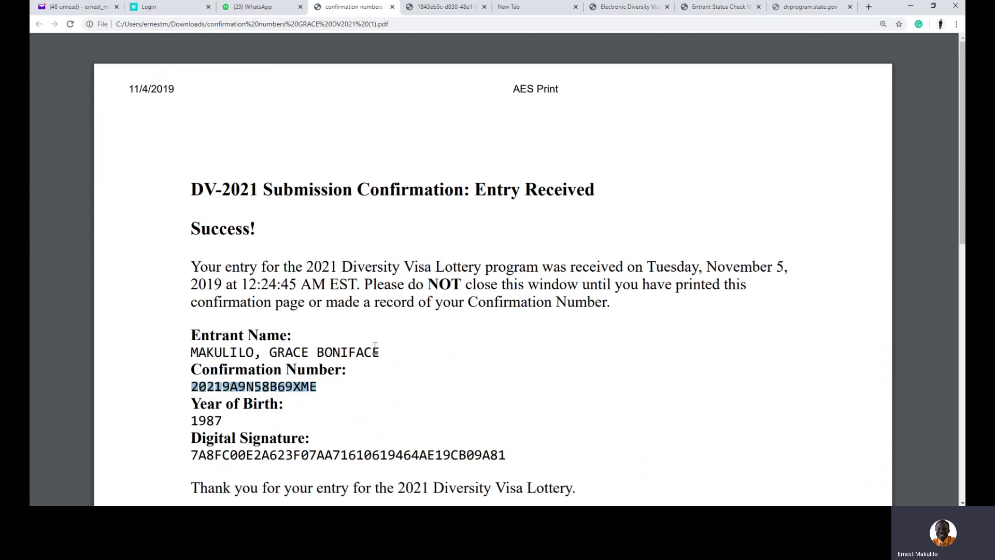
left_click(713, 11)
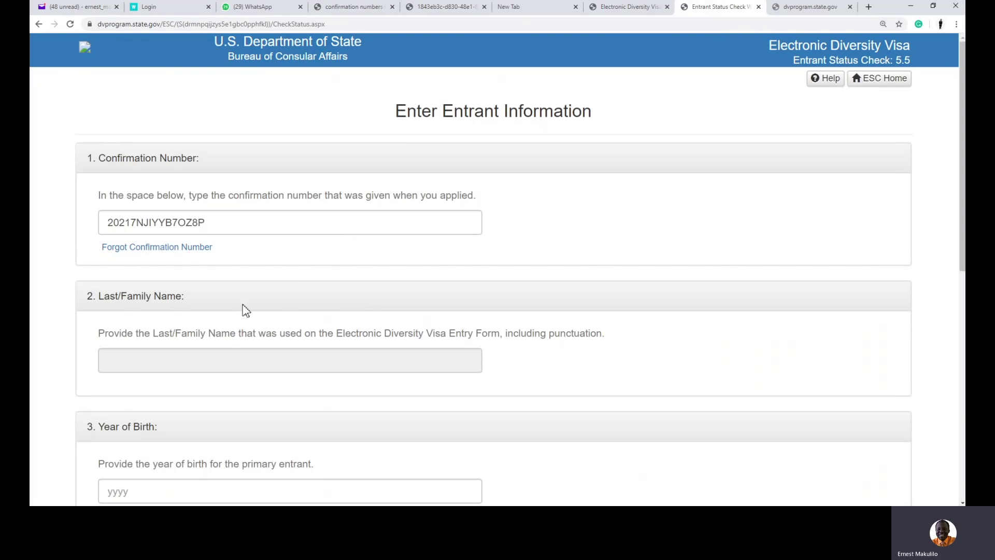
- Reselect part of the surname in the PDF and return to the status check form
left_click(337, 10)
left_click_drag(259, 354, 190, 348)
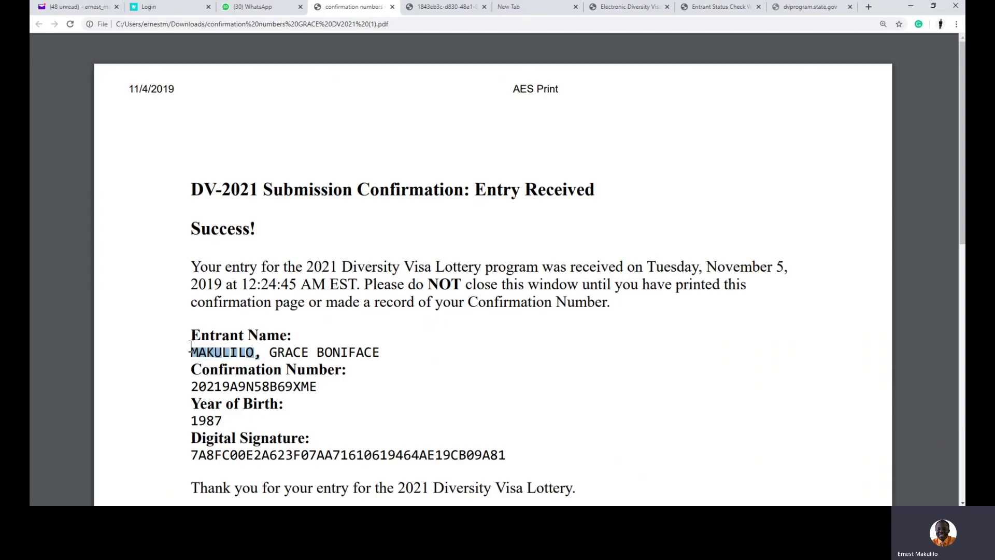
left_click(725, 6)
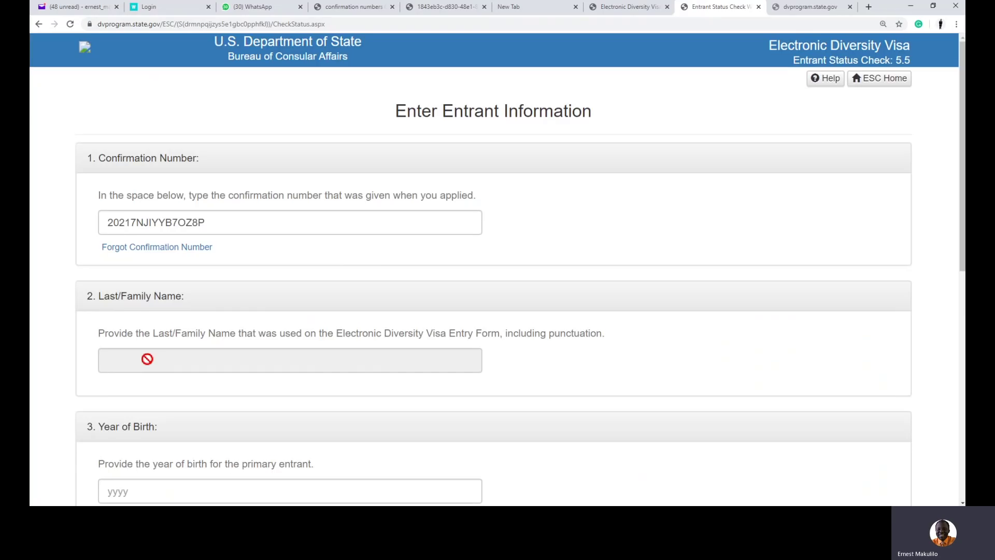
scroll(146, 358, "down", 2)
scroll(148, 389, "down", 3)
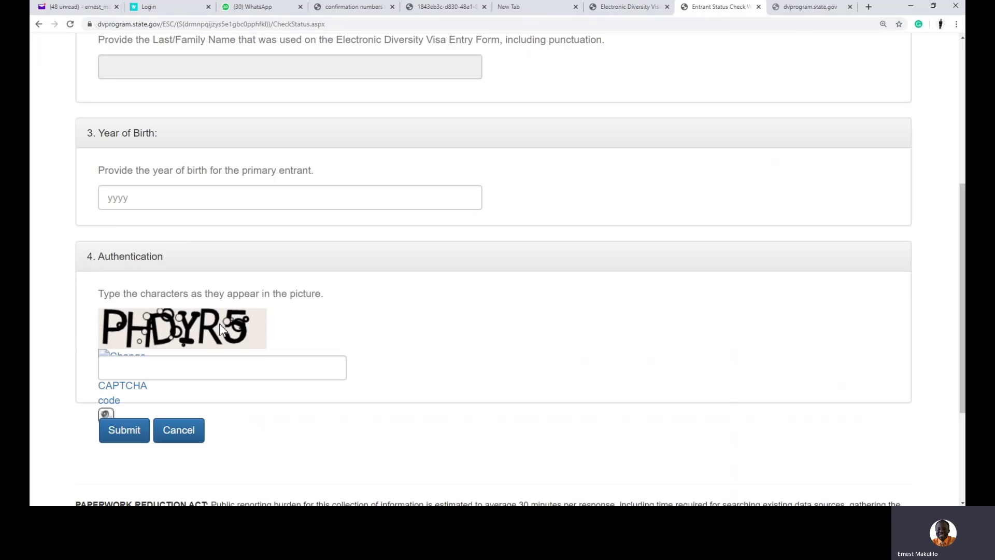
scroll(290, 307, "up", 1)
scroll(290, 307, "up", 2)
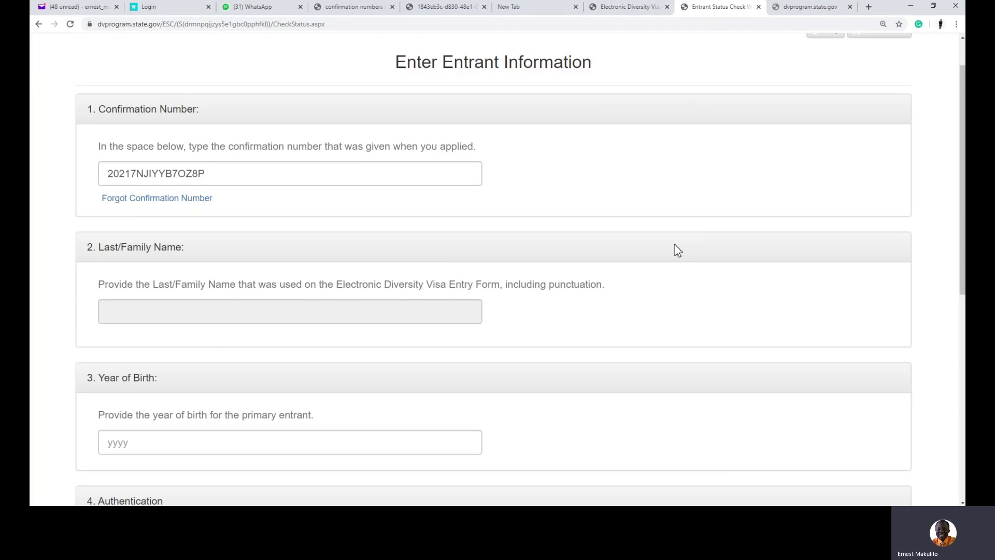
- Switch to the DV lottery Thank You page with its status-check links
left_click(628, 7)
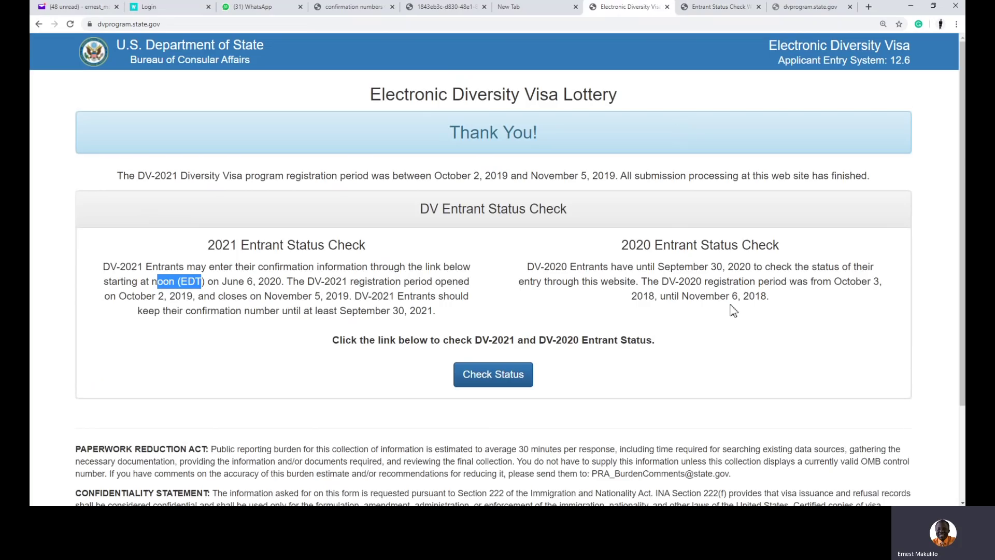
scroll(731, 311, "down", 2)
scroll(731, 311, "up", 2)
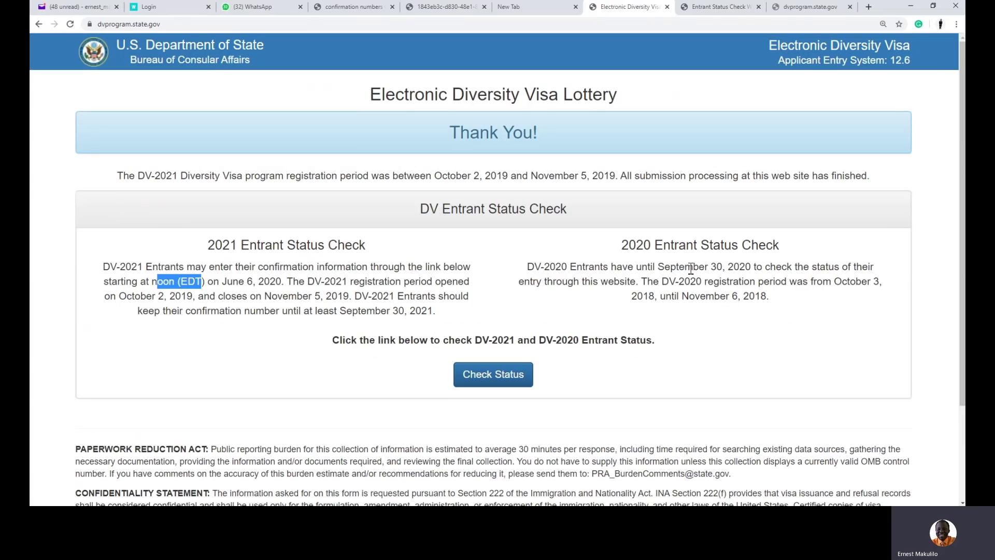